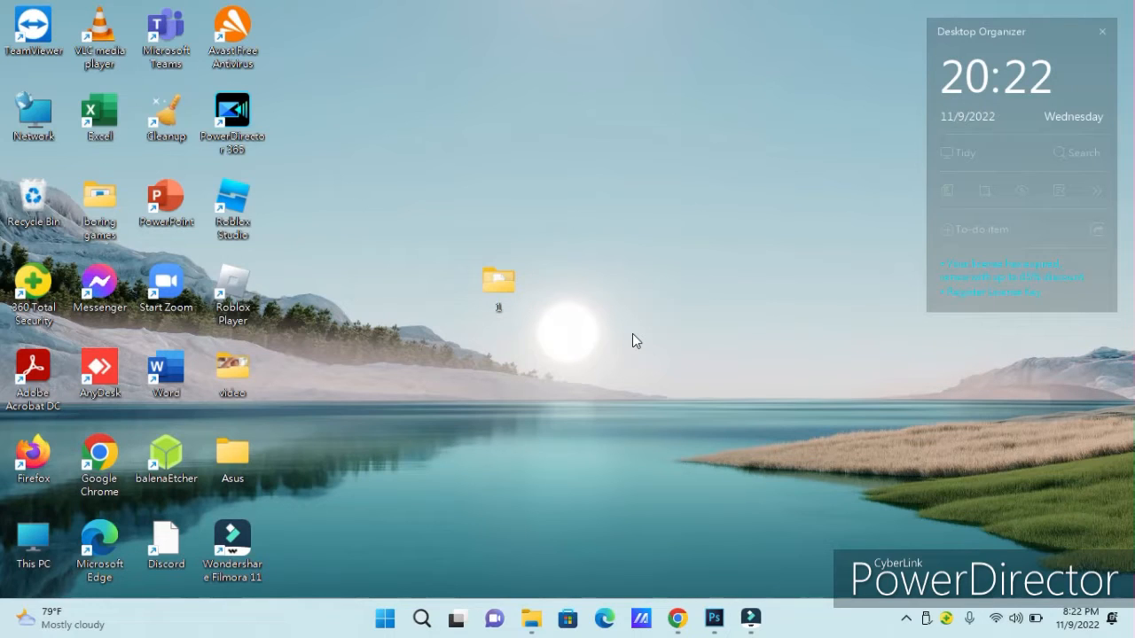
# Open the desktop folder 1 and look over 1click banner, new header.psd and NEW STICKER DESIGN (COD 2).psd.
pyautogui.doubleClick(492, 284)
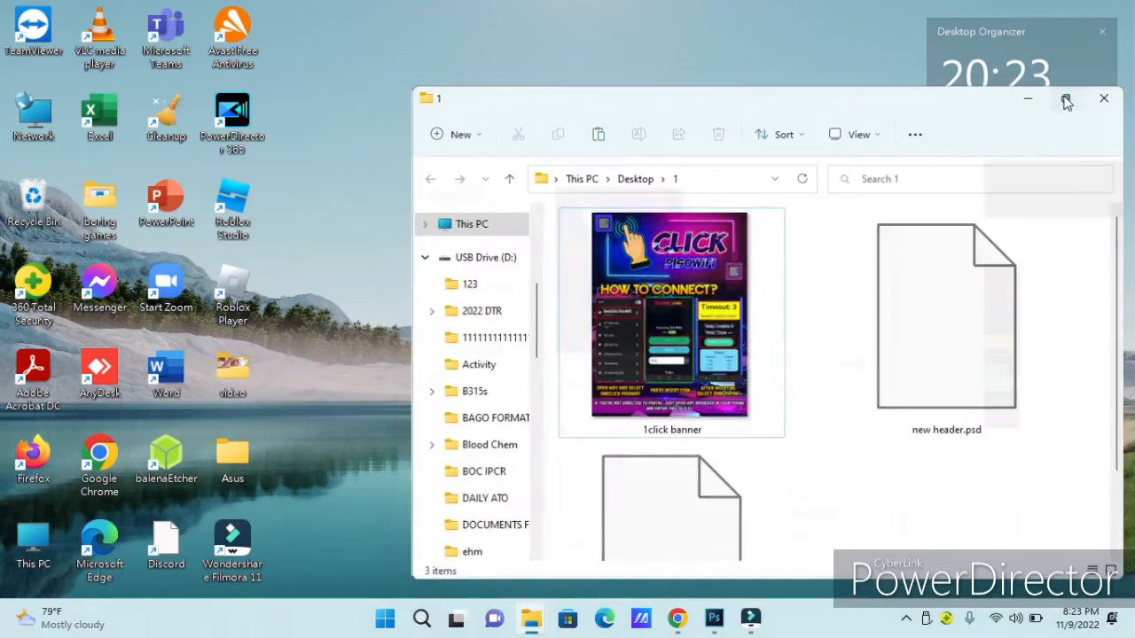
pyautogui.click(1066, 98)
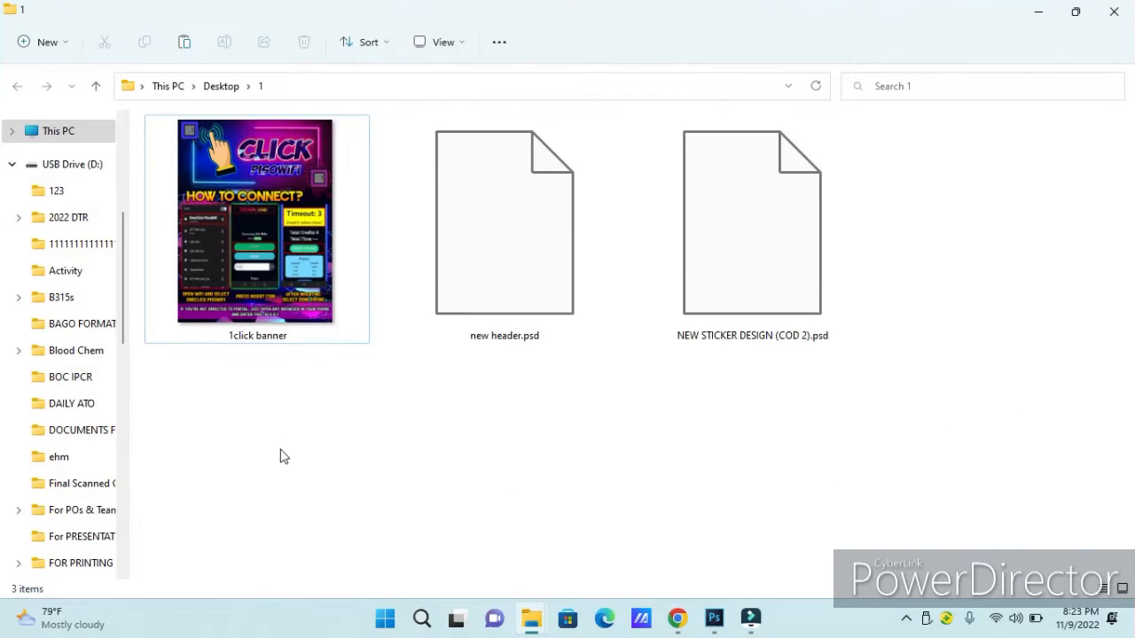
pyautogui.click(258, 217)
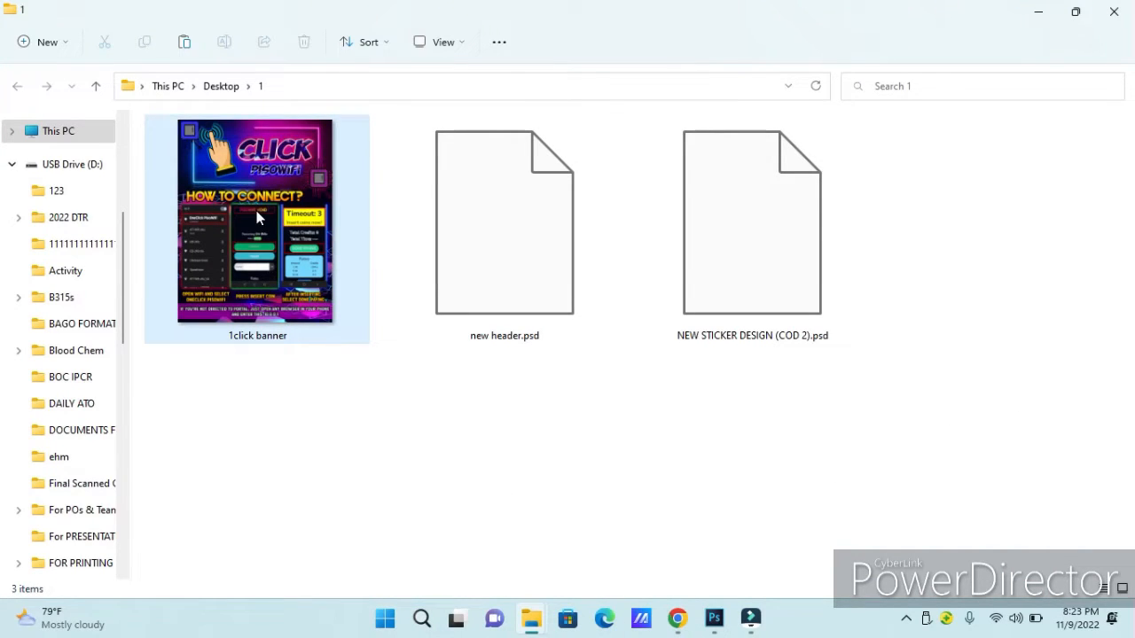
pyautogui.click(540, 294)
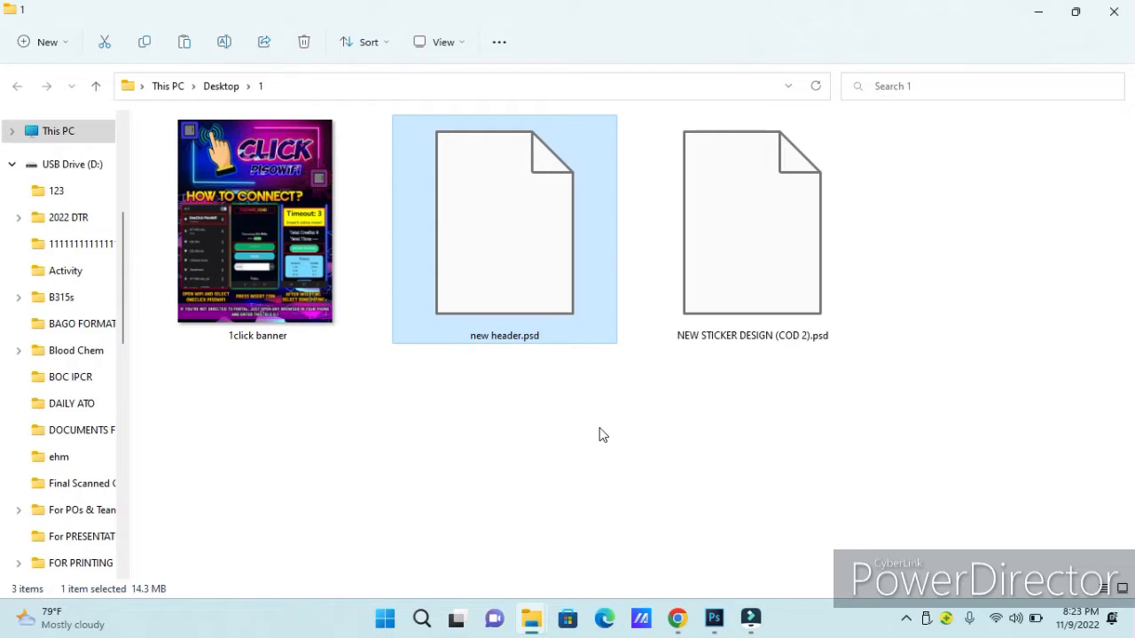
pyautogui.click(747, 282)
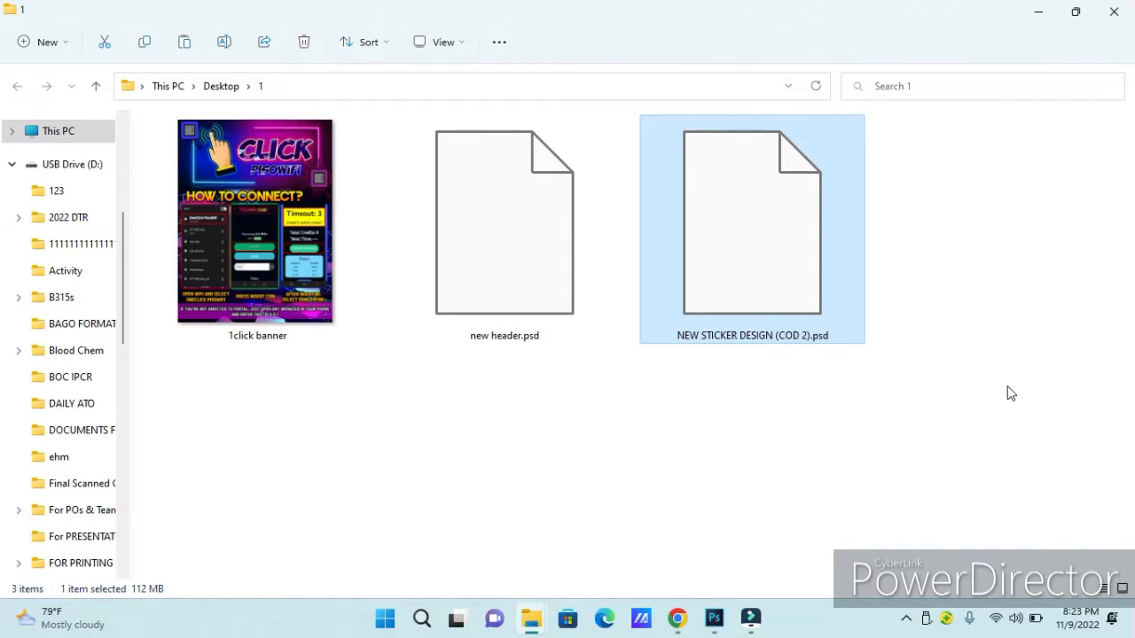
pyautogui.click(464, 270)
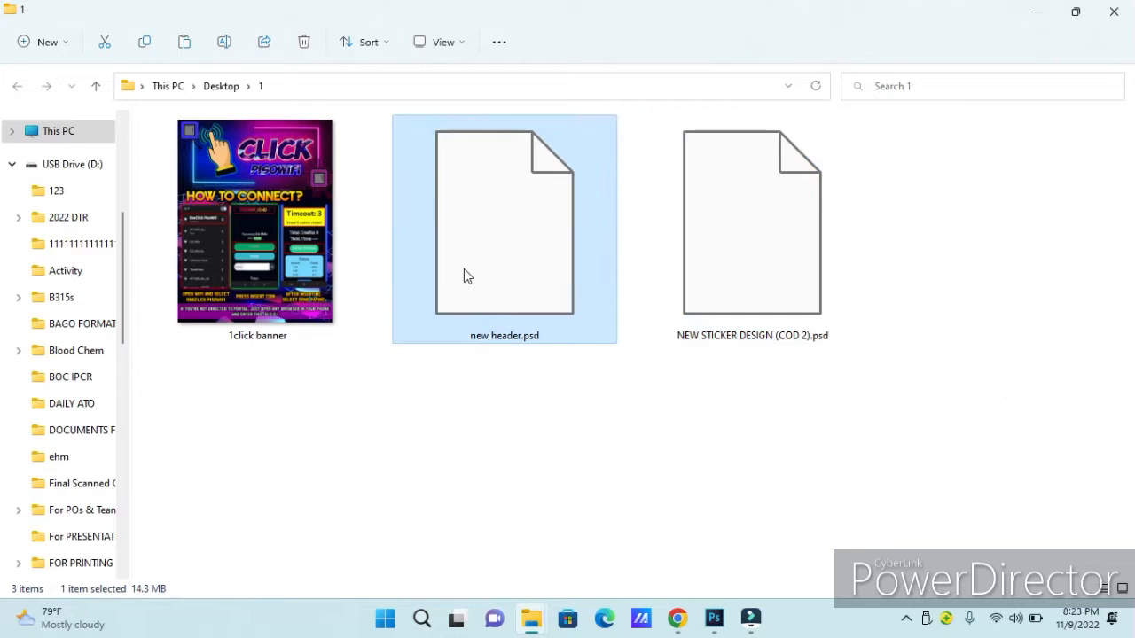
pyautogui.click(940, 266)
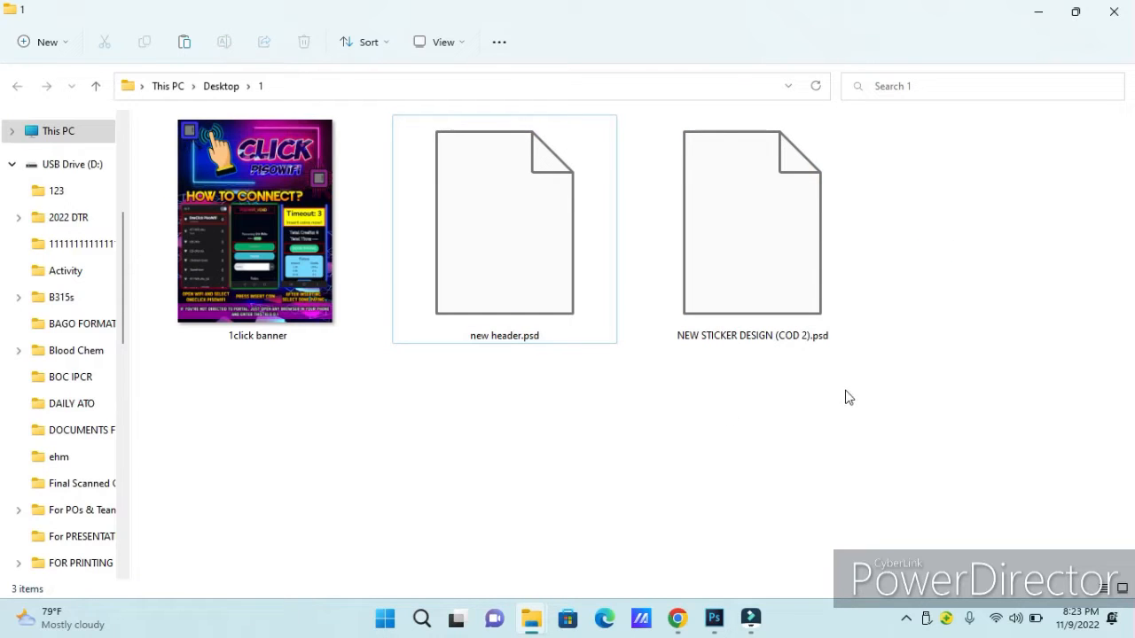
pyautogui.click(426, 246)
pyautogui.click(766, 253)
pyautogui.click(586, 260)
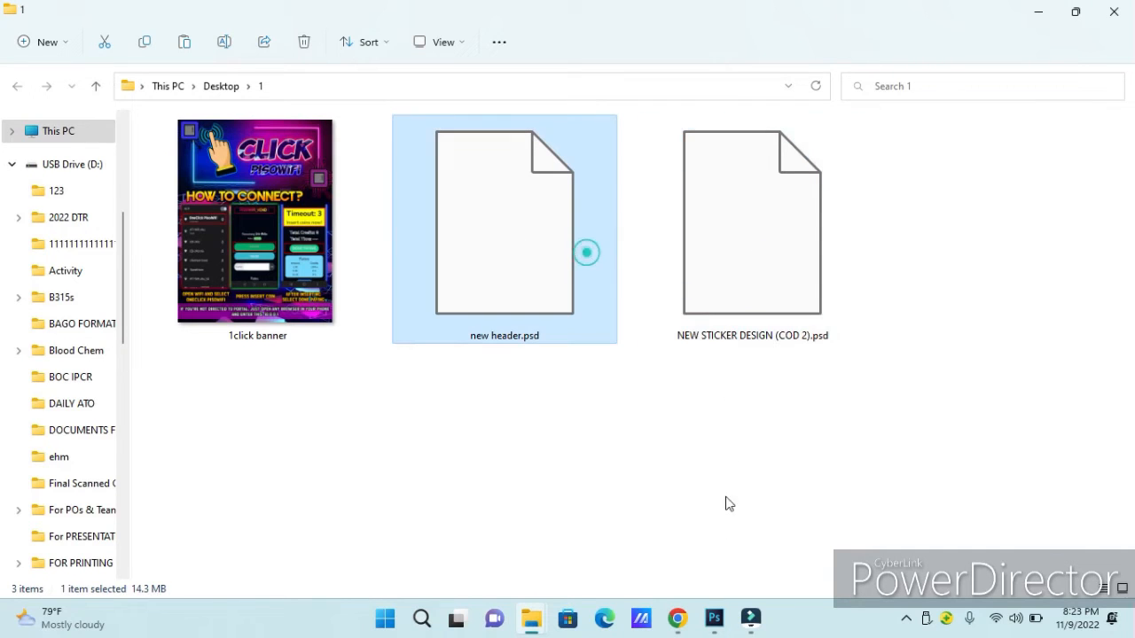
# Switch to Photoshop and open NEW STICKER DESIGN (COD 2).psd from the desktop folder 1.
pyautogui.click(717, 625)
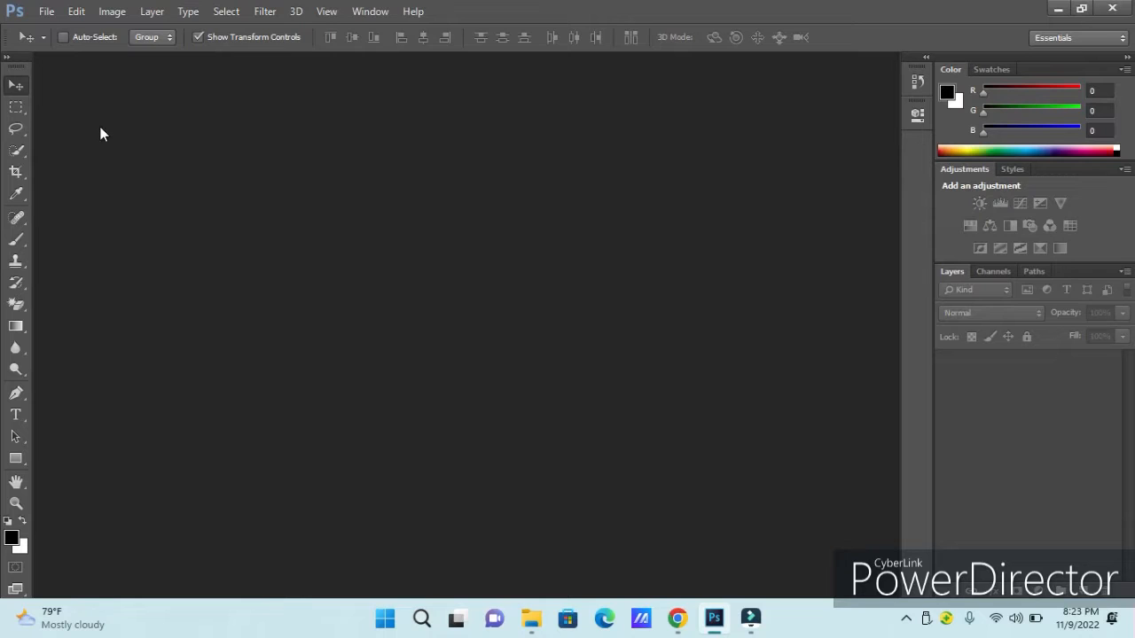
pyautogui.click(47, 12)
pyautogui.click(62, 49)
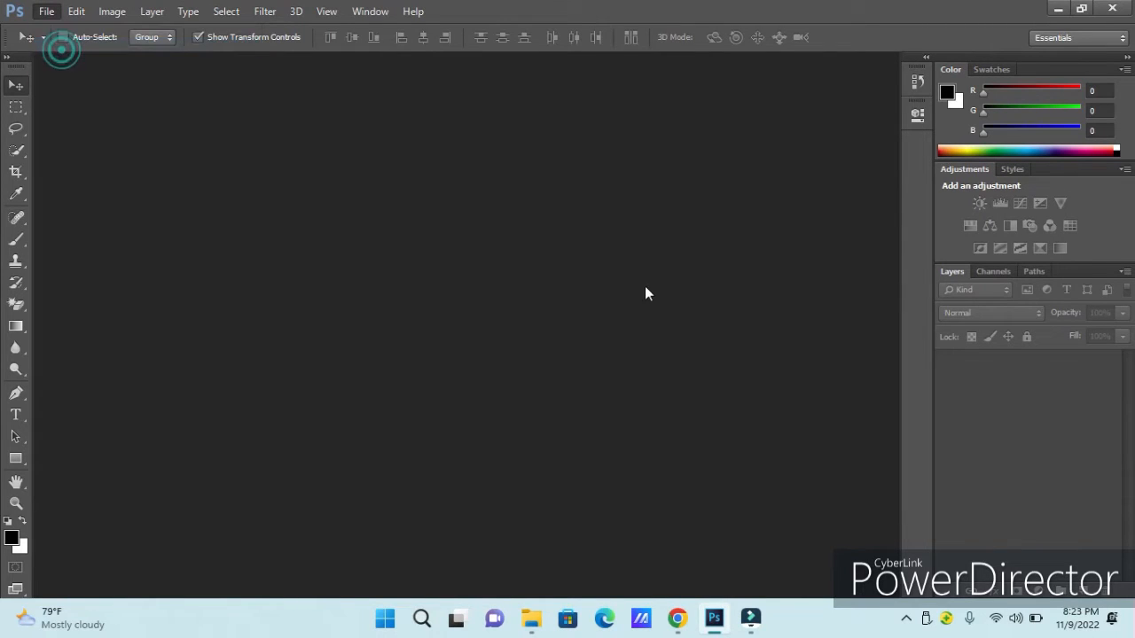
pyautogui.rightClick(475, 229)
pyautogui.moveTo(527, 239)
pyautogui.click(671, 243)
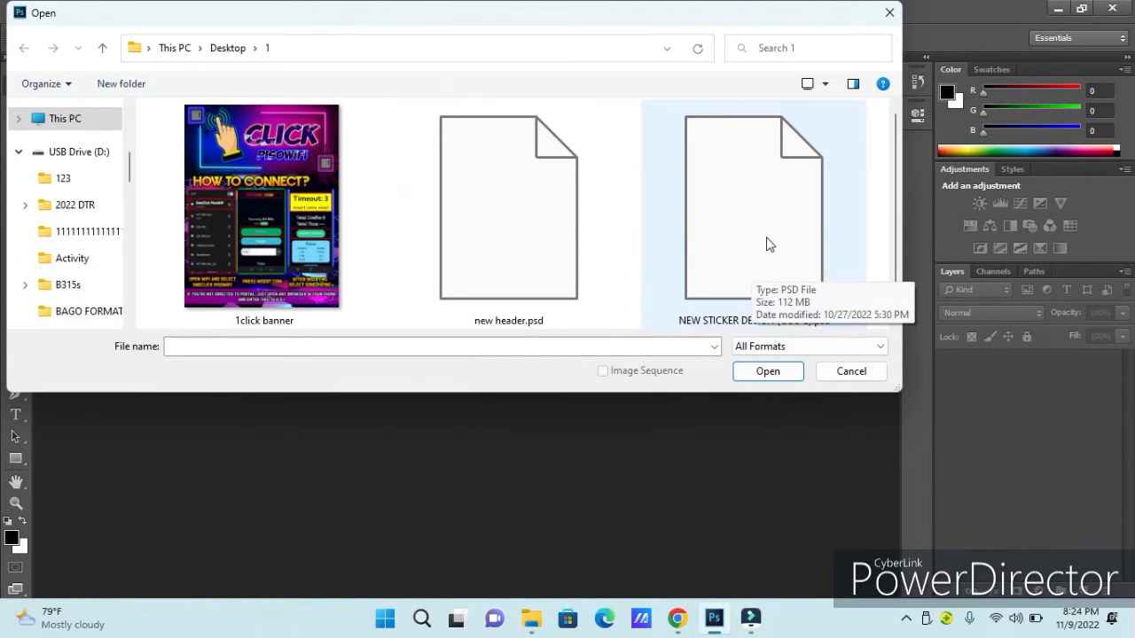
pyautogui.click(763, 284)
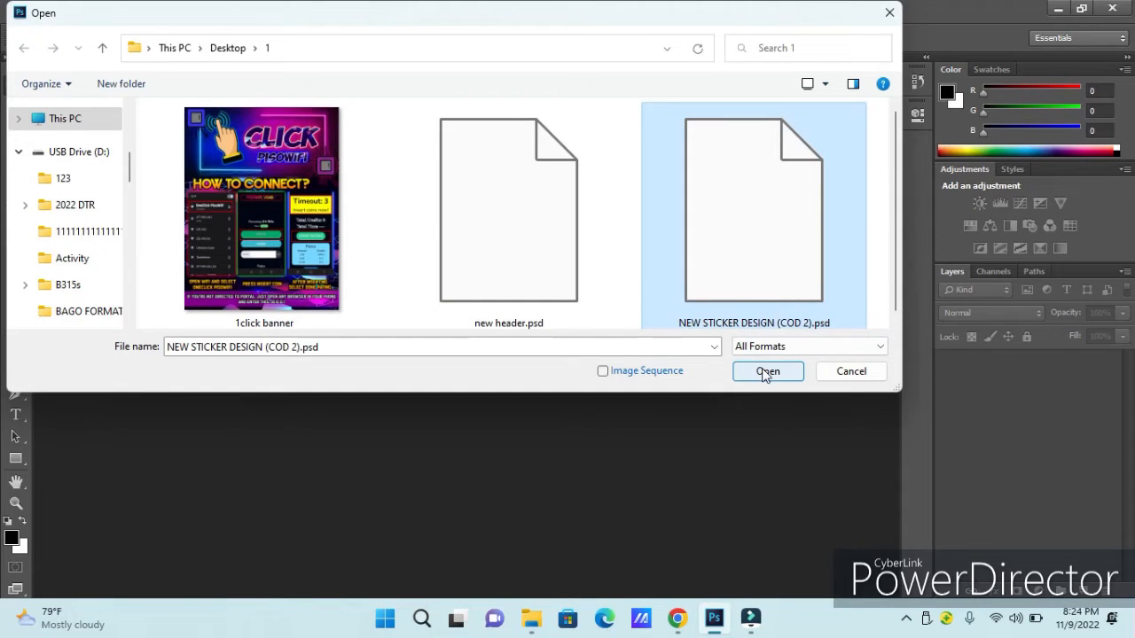
pyautogui.click(766, 372)
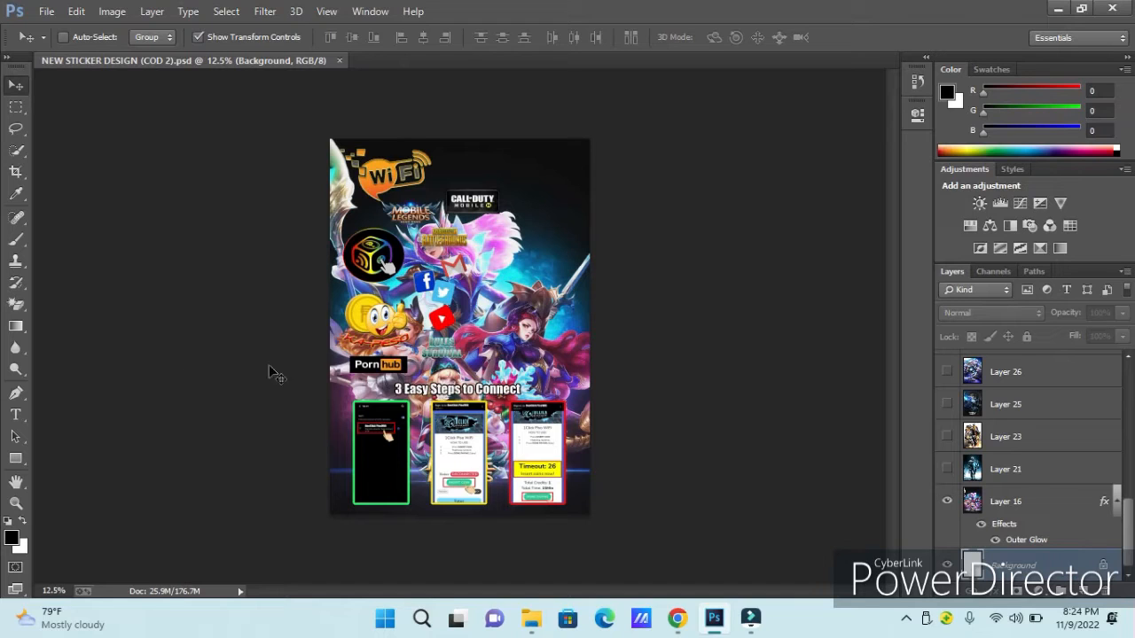
# Hide the Layer 16 background and preview Layer 21 and Layer 23 one at a time as the sticker's background.
pyautogui.click(16, 503)
pyautogui.click(419, 341)
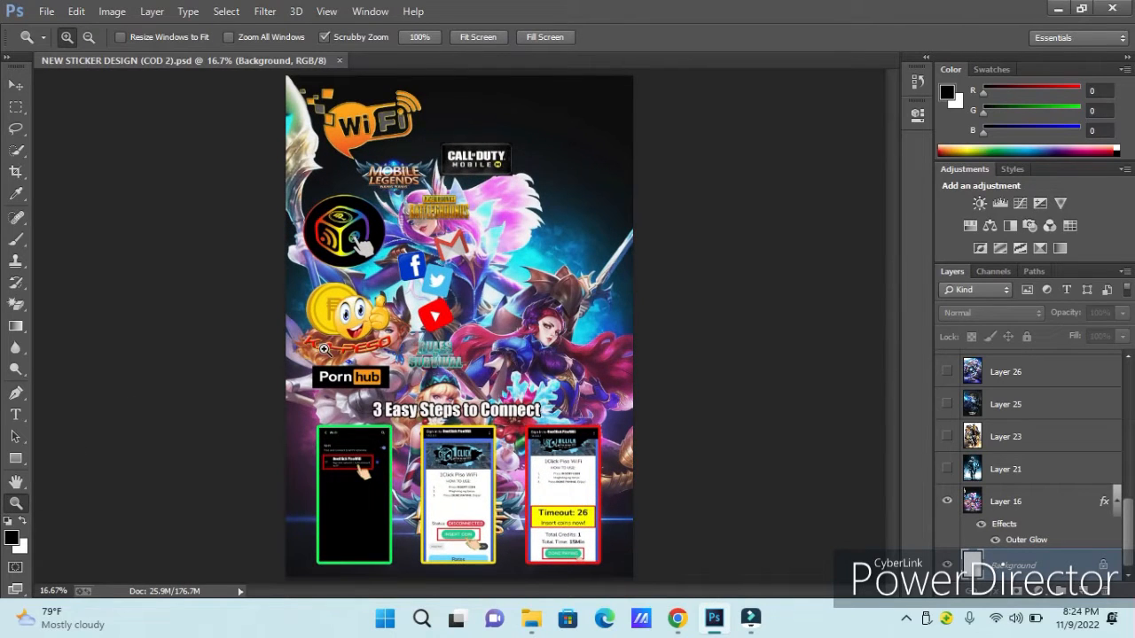
pyautogui.click(16, 85)
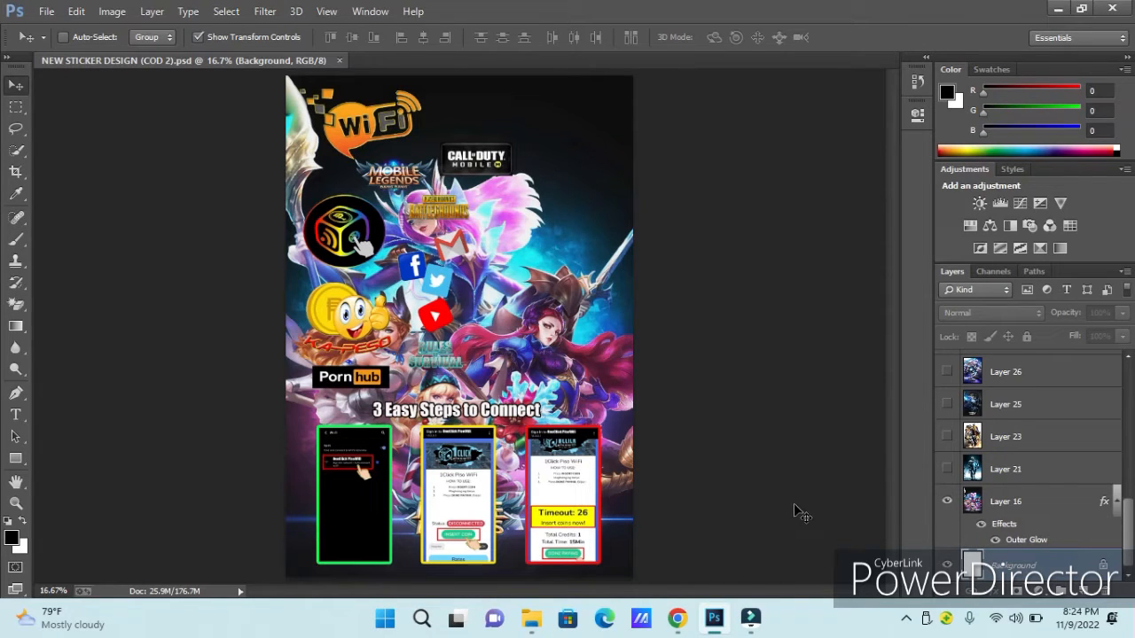
pyautogui.click(948, 502)
pyautogui.click(948, 469)
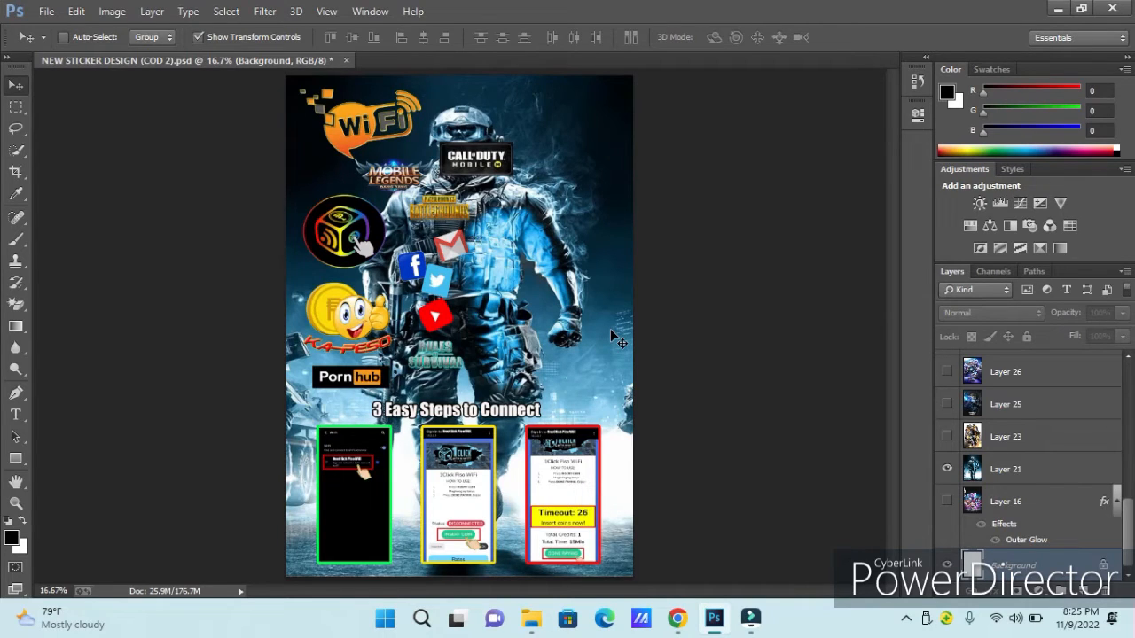
pyautogui.click(948, 470)
pyautogui.click(947, 437)
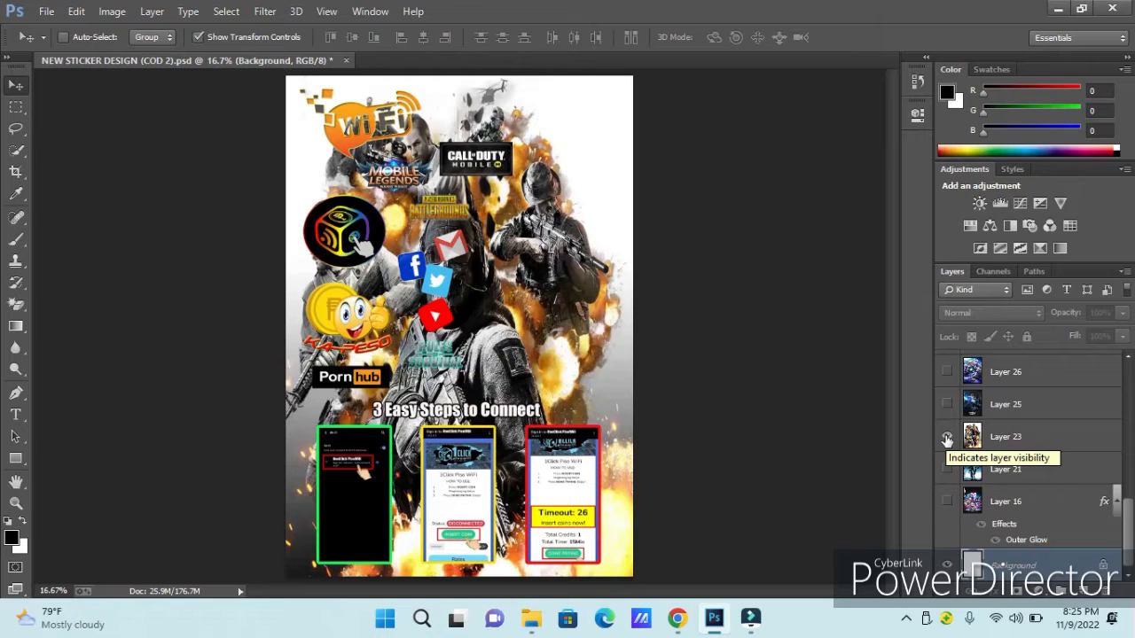
pyautogui.click(947, 437)
# Preview Layer 25 and Layer 26 as sticker backgrounds, hide both, and show the Layer 16 background again.
pyautogui.scroll(2, 967, 479)
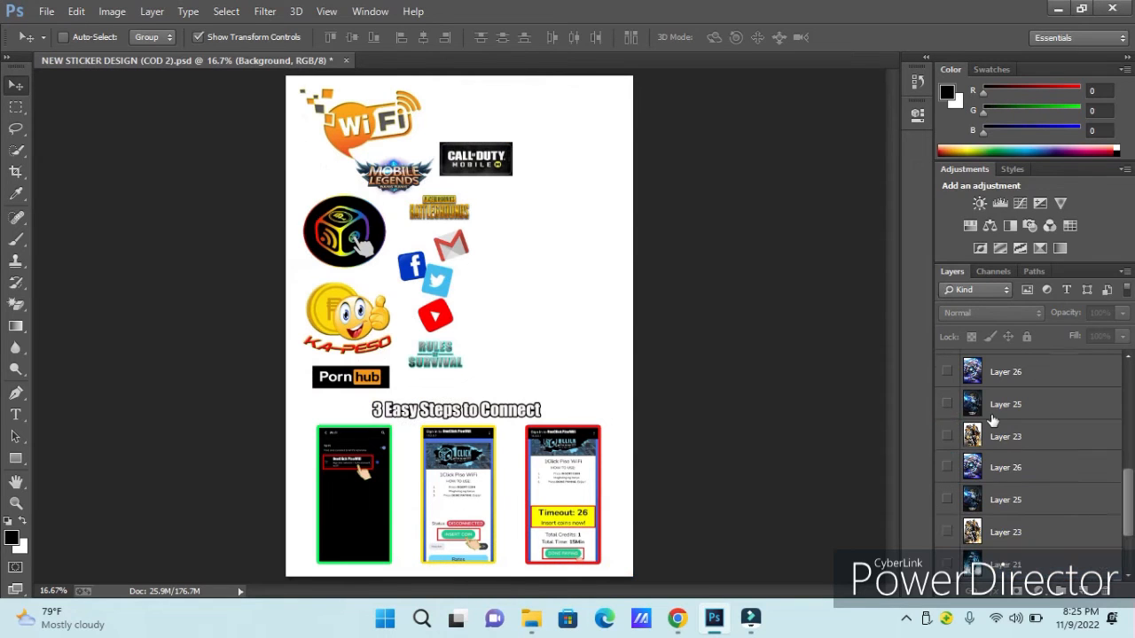
pyautogui.click(947, 499)
pyautogui.click(946, 467)
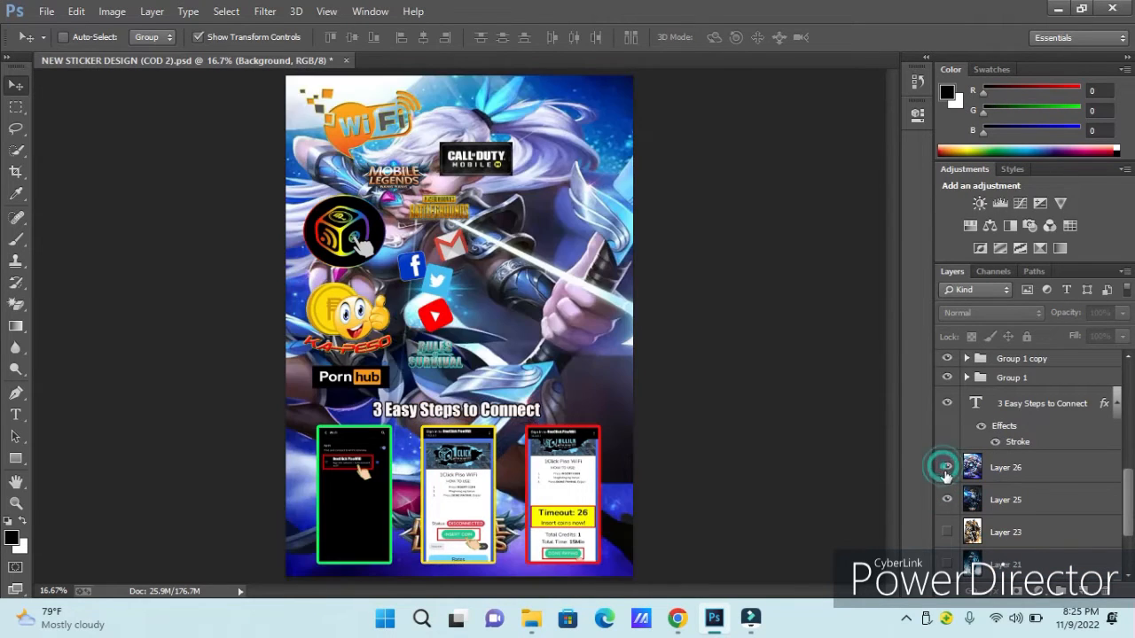
pyautogui.click(946, 467)
pyautogui.click(946, 499)
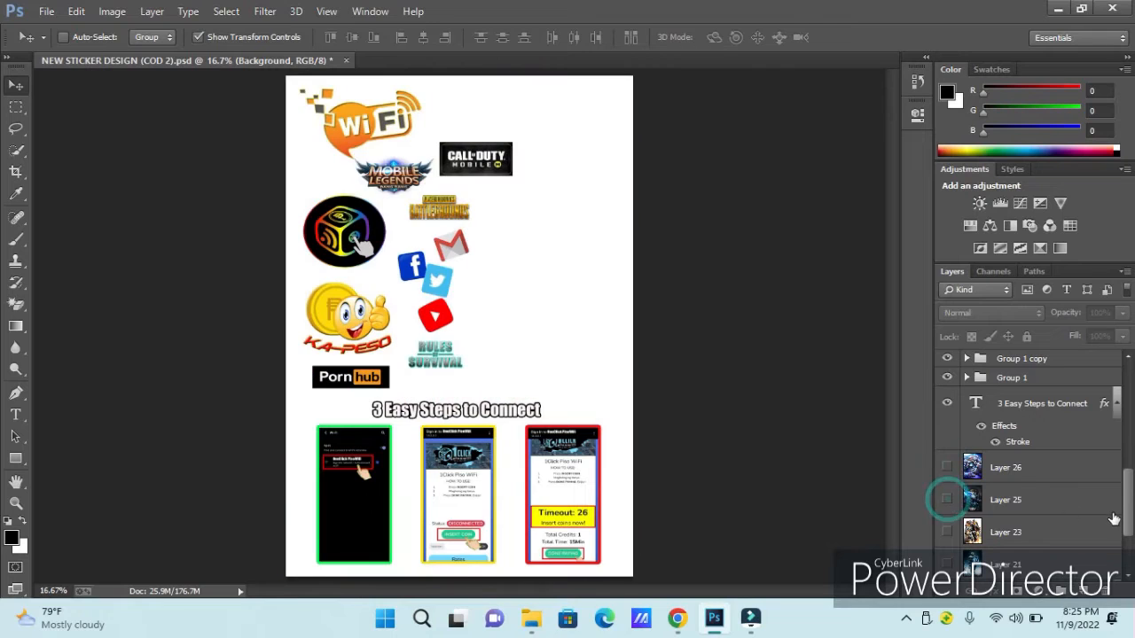
pyautogui.scroll(-2, 1002, 483)
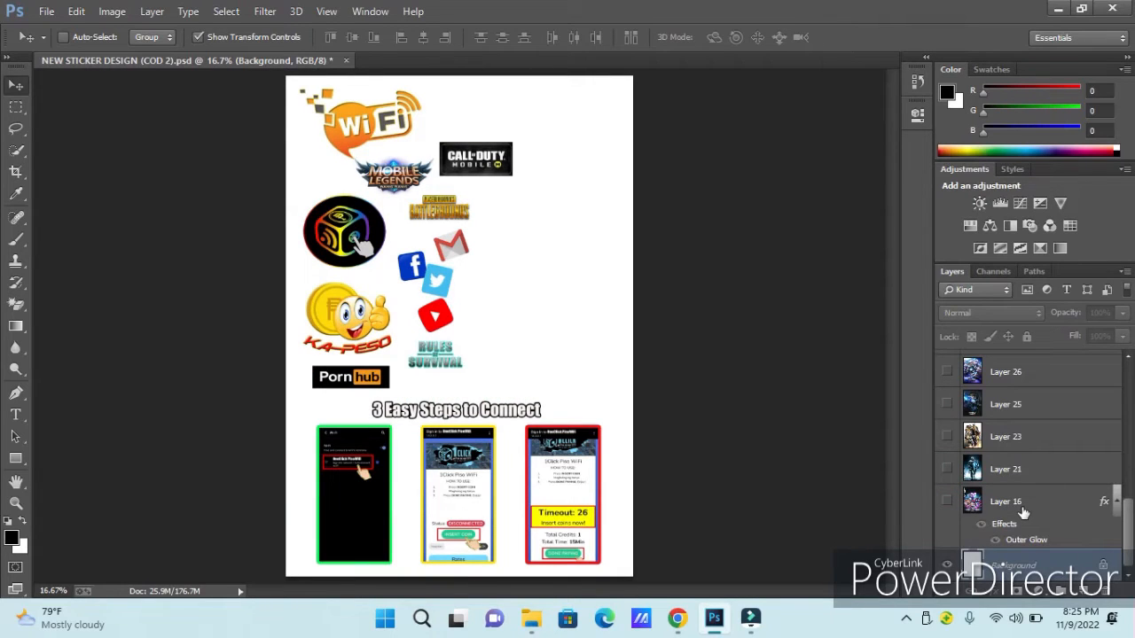
pyautogui.click(947, 501)
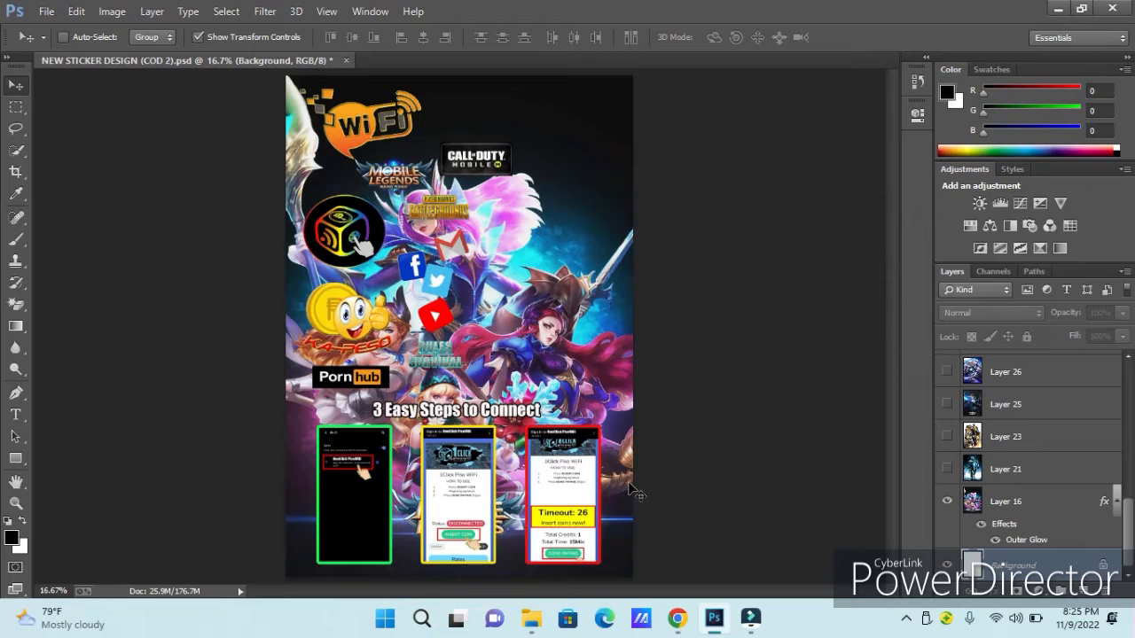
# Open new header.psd from the desktop folder 1 alongside the sticker design.
pyautogui.scroll(10, 1016, 504)
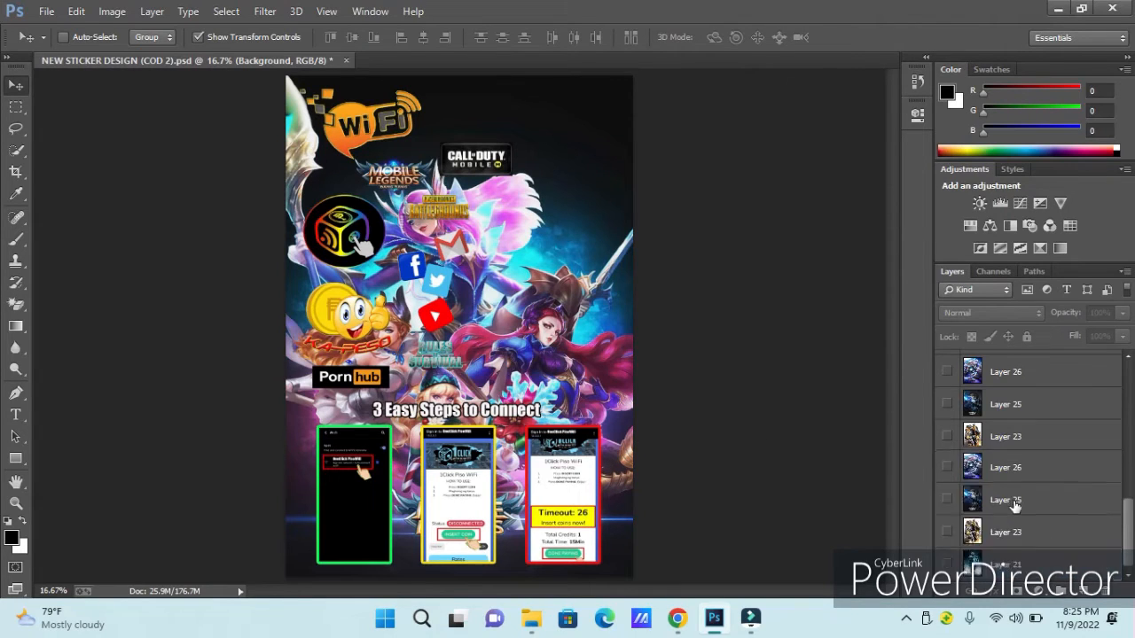
pyautogui.click(49, 13)
pyautogui.click(47, 11)
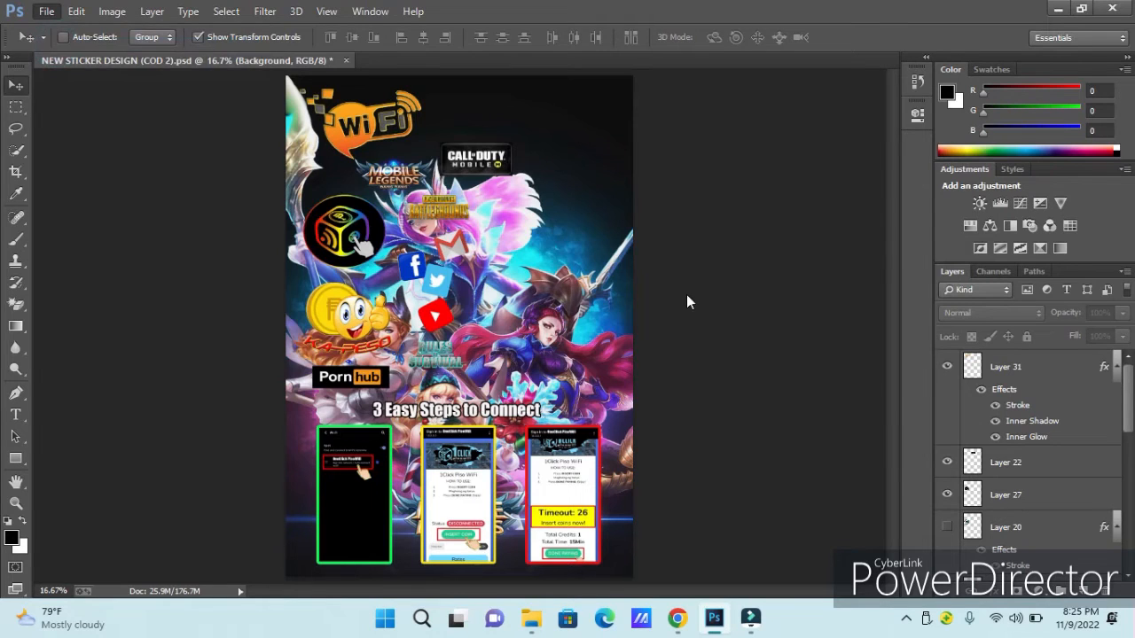
pyautogui.doubleClick(687, 295)
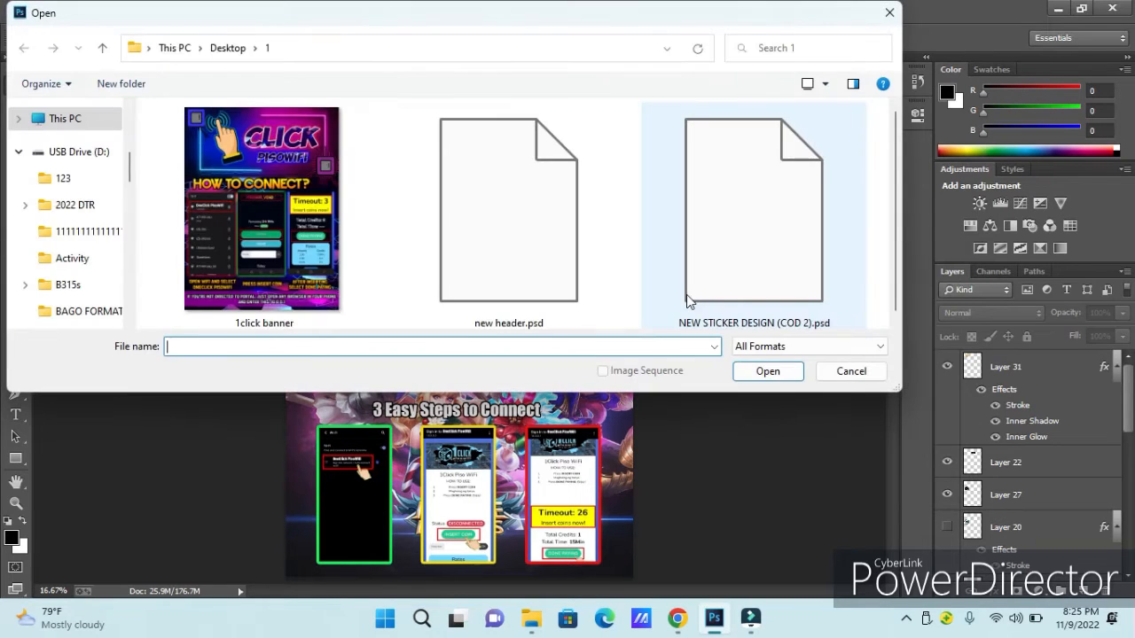
pyautogui.click(509, 260)
pyautogui.click(784, 375)
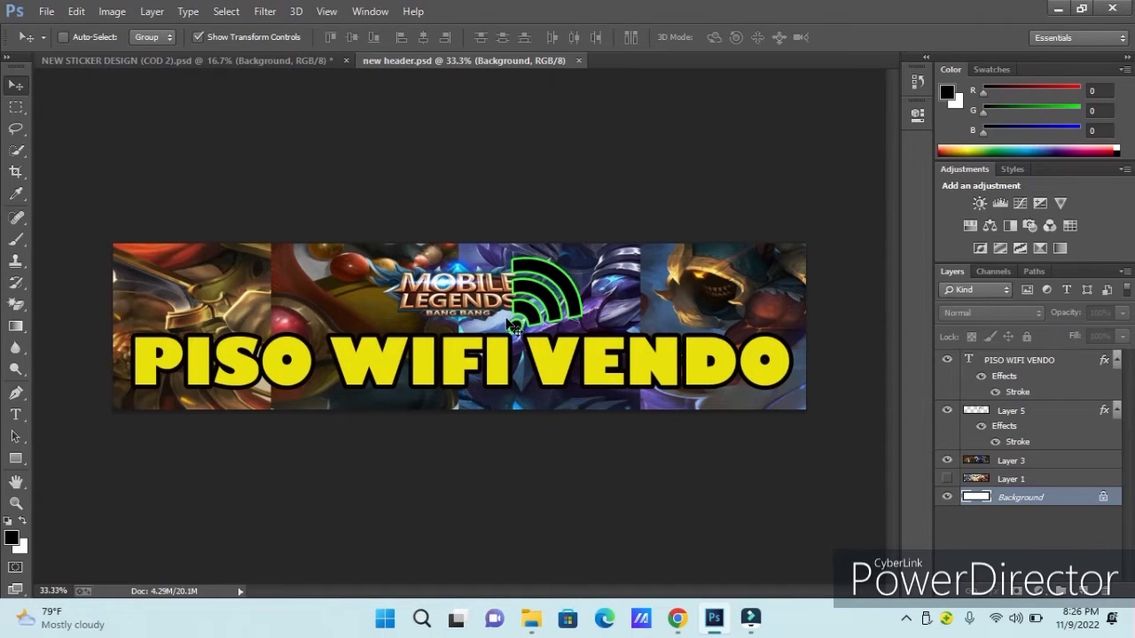
# Toggle the visibility of the Wi-Fi icon on Layer 5 and the PISO WIFI VENDO text to check what each contains.
pyautogui.click(948, 411)
pyautogui.click(948, 411)
pyautogui.click(947, 411)
pyautogui.click(947, 411)
pyautogui.click(947, 410)
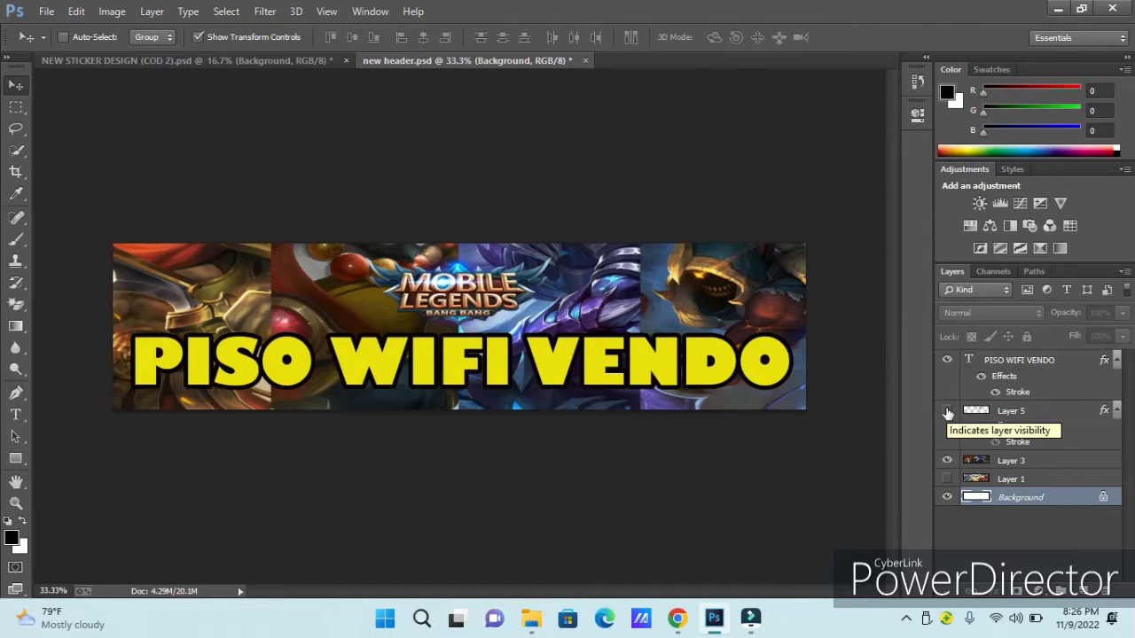
pyautogui.click(947, 410)
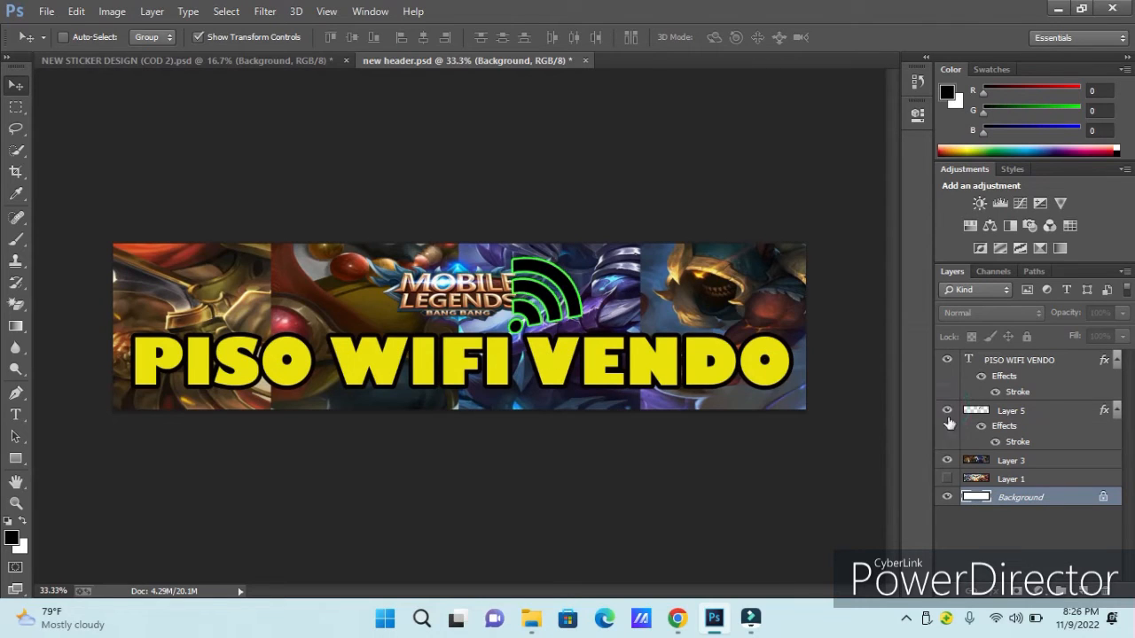
pyautogui.click(947, 359)
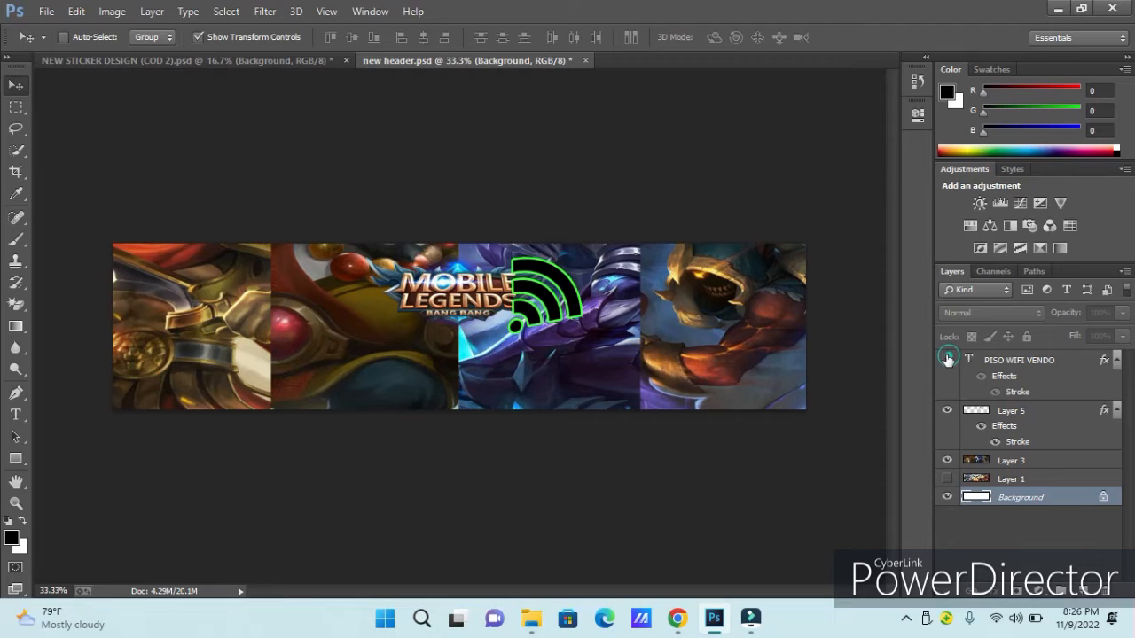
pyautogui.click(947, 359)
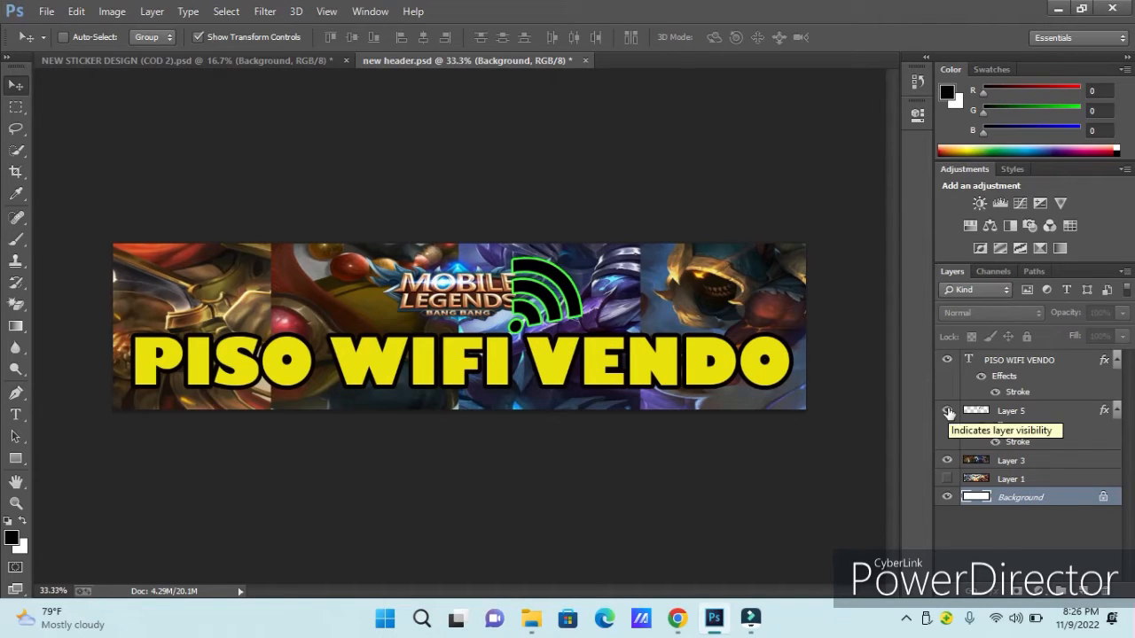
# Swap the header's background by hiding Layer 3 and showing Layer 1.
pyautogui.click(947, 461)
pyautogui.click(947, 479)
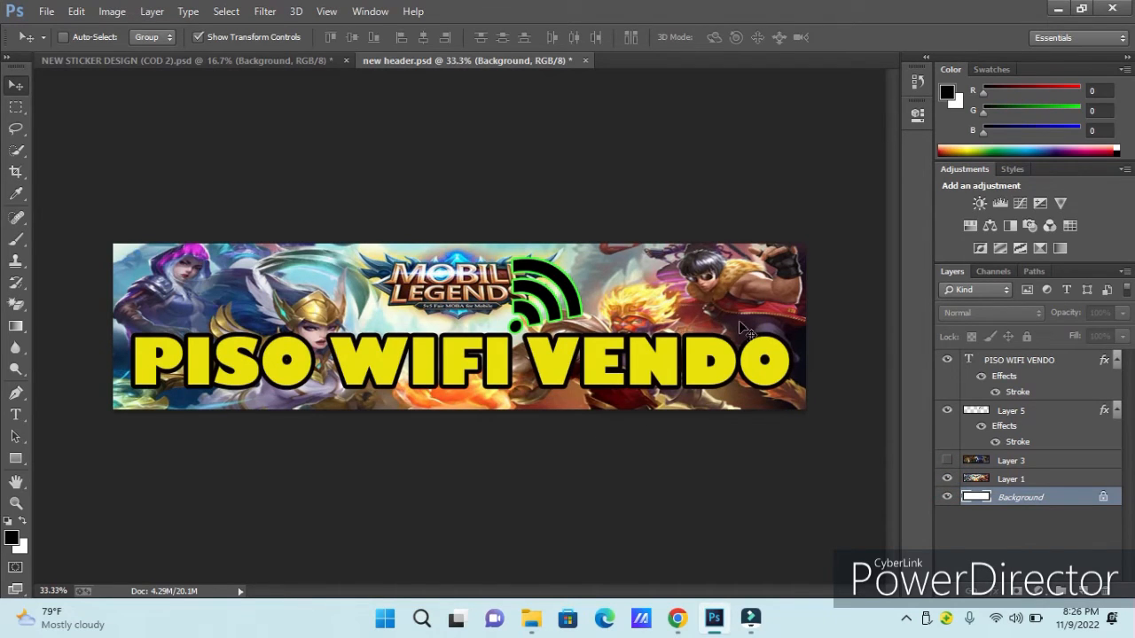
# Open the 1click banner image from the desktop folder 1.
pyautogui.click(49, 13)
pyautogui.click(86, 46)
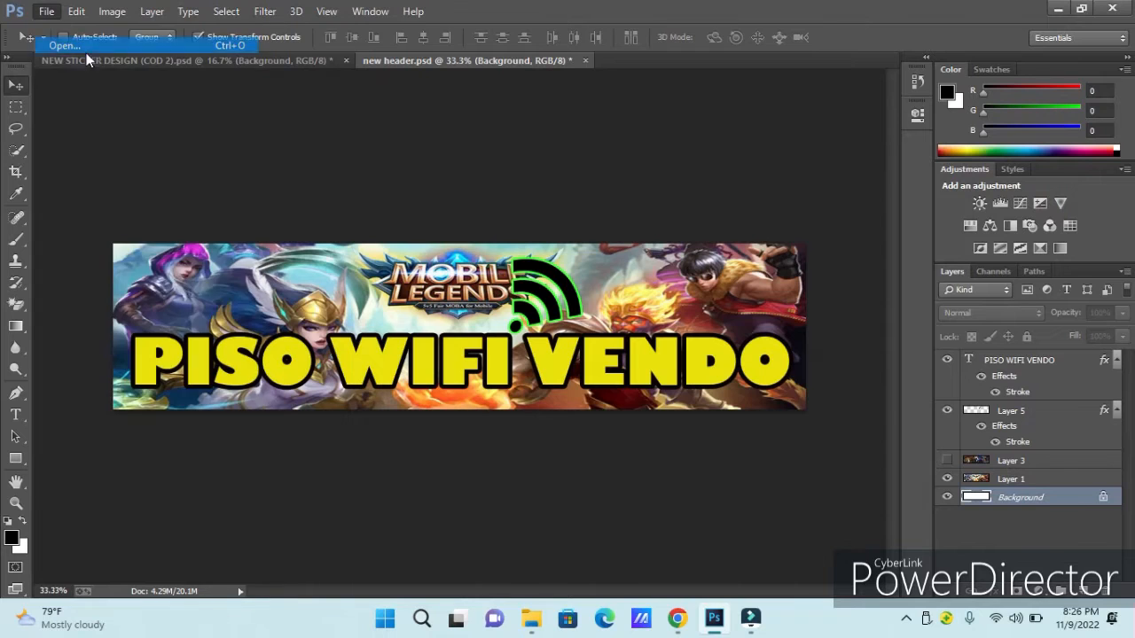
pyautogui.click(333, 246)
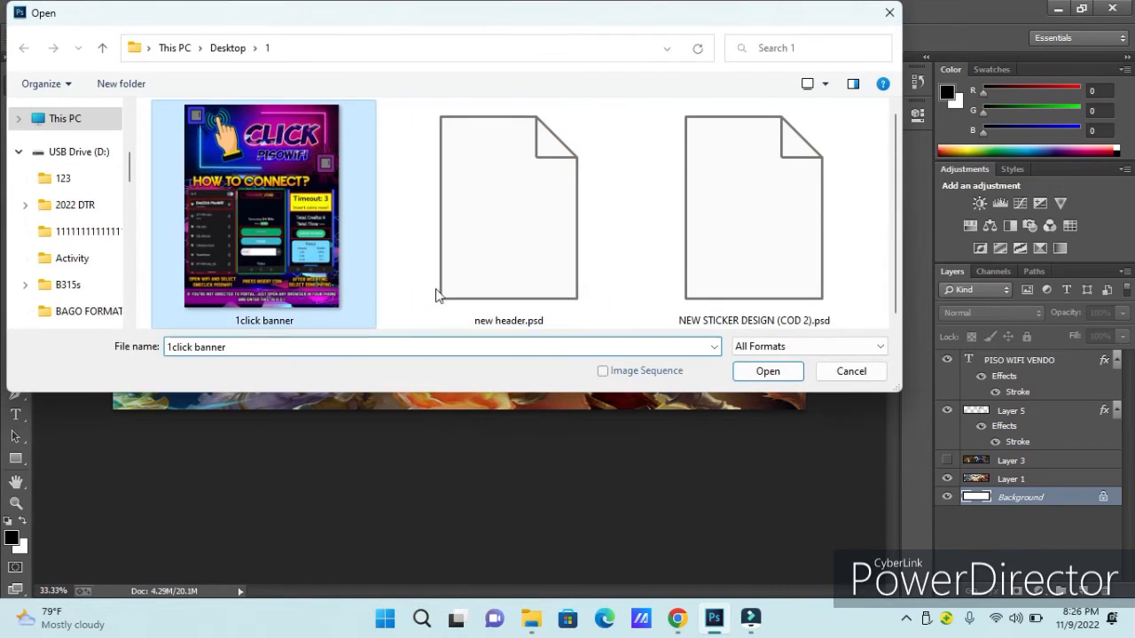
pyautogui.click(736, 380)
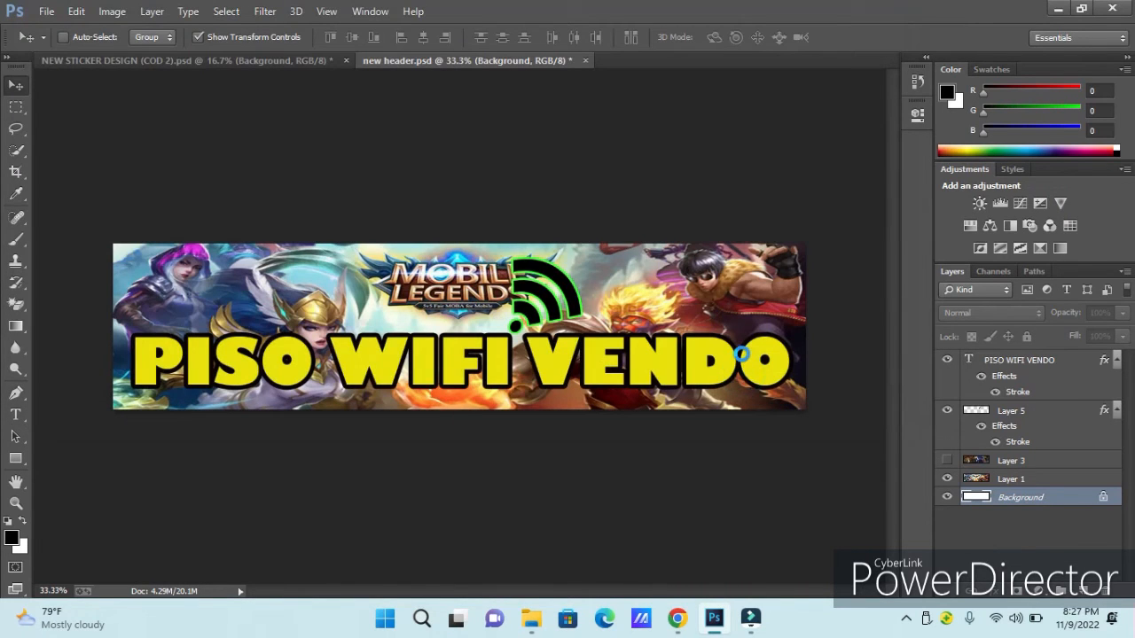